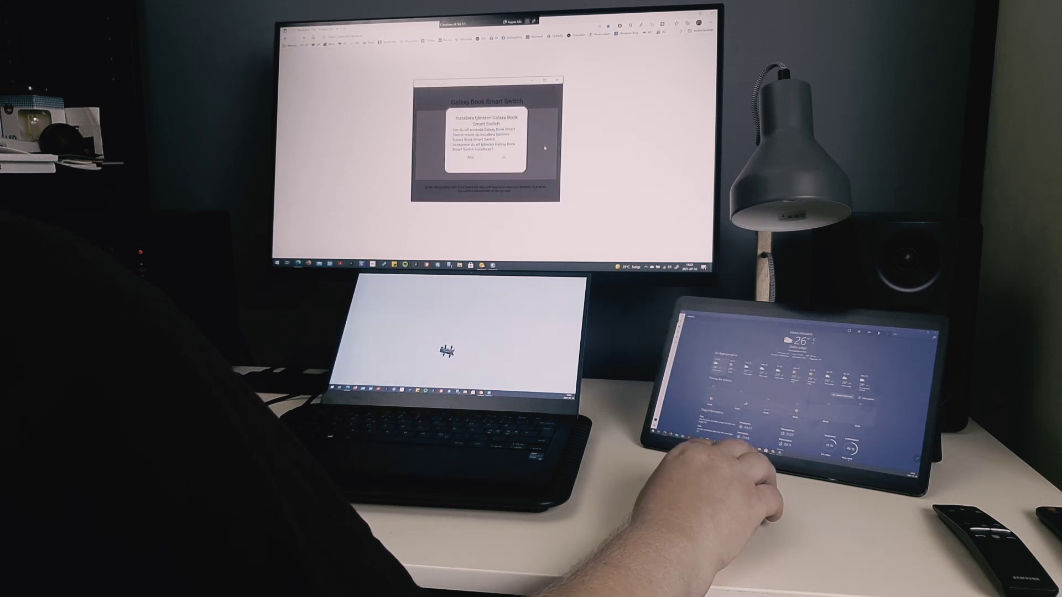
Decline the Galaxy Book Smart Switch install prompt and bring up the Start menu.
left_click(477, 164)
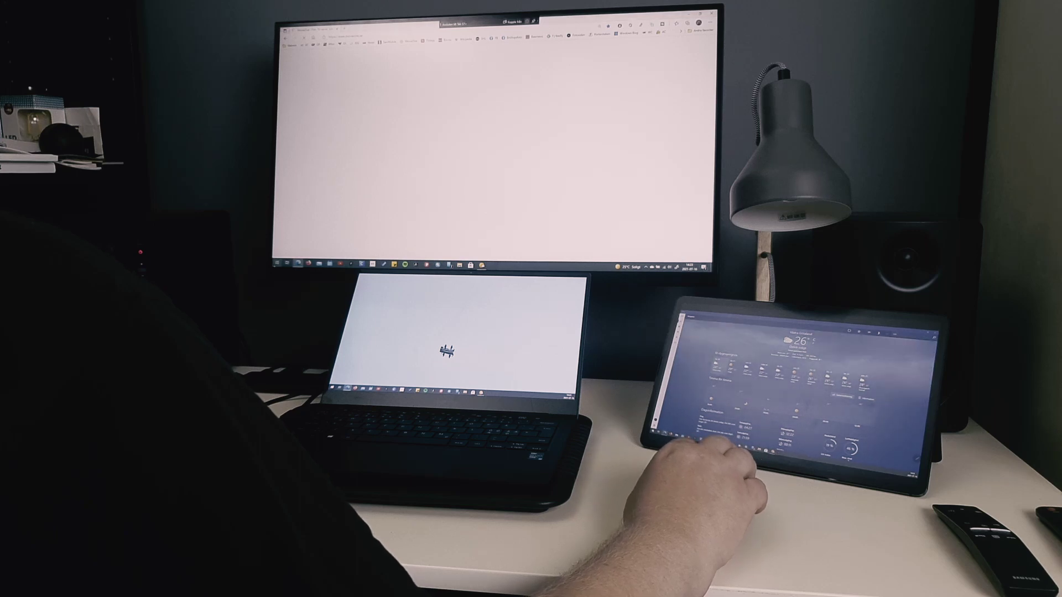
key("super")
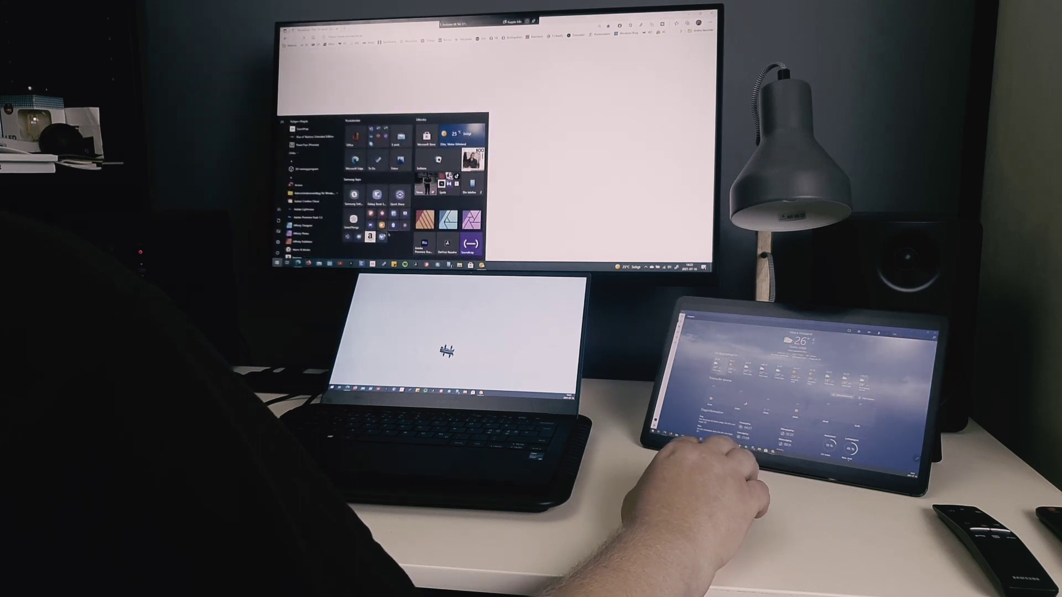